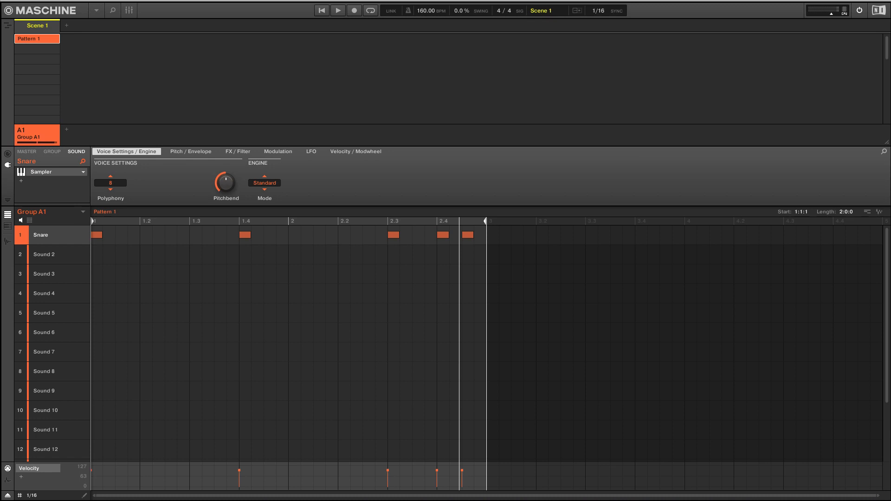
Step: Audition the dry snare pattern, add the Reverb effect after the Snare sound's Sampler, and audition the pattern again
key("space")
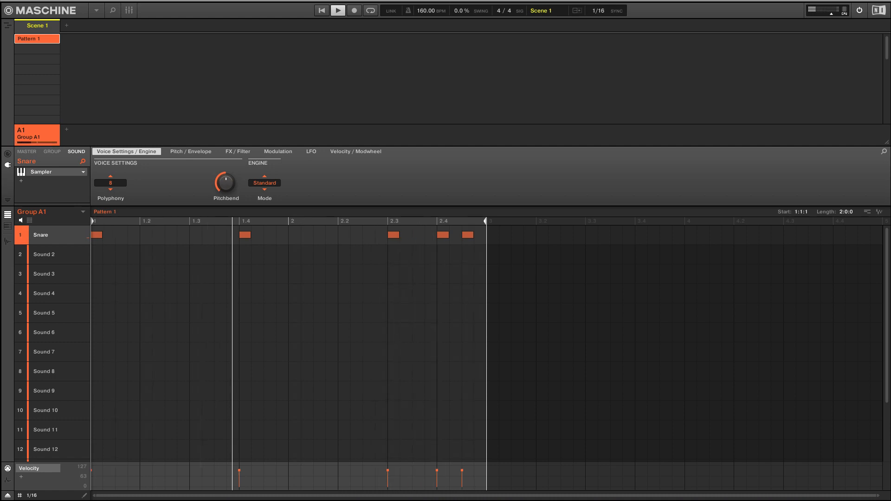
key("space")
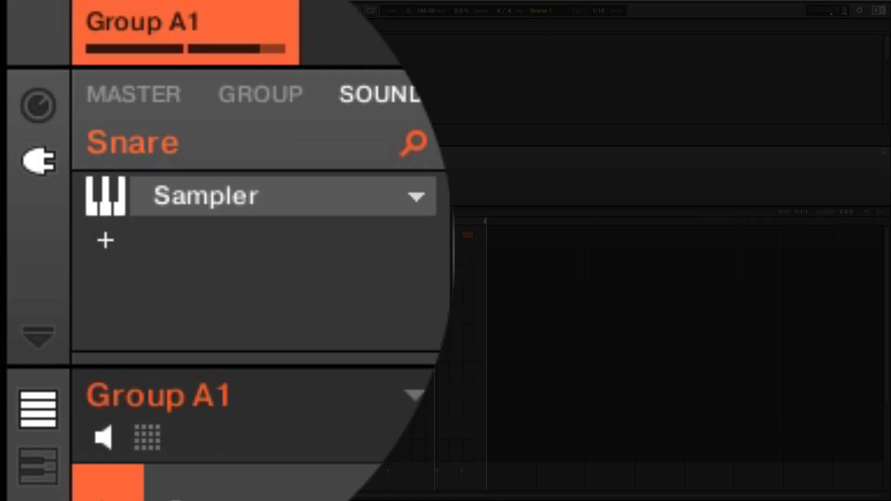
left_click(22, 181)
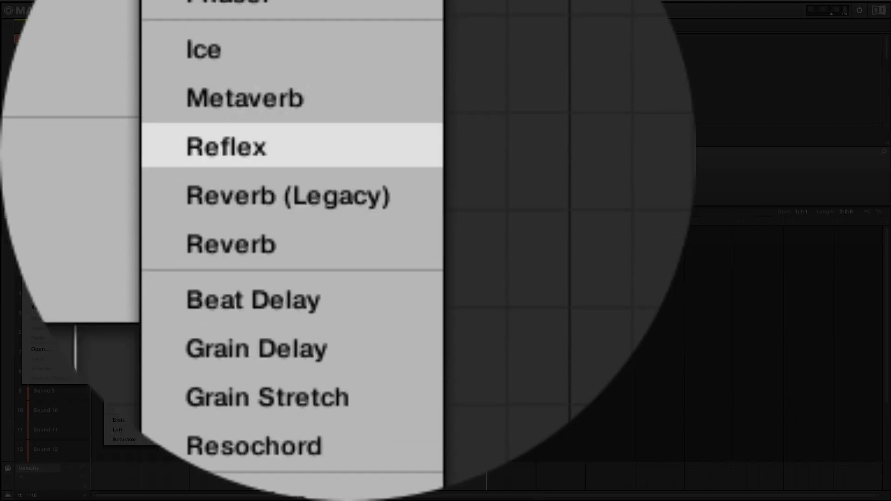
left_click(305, 142)
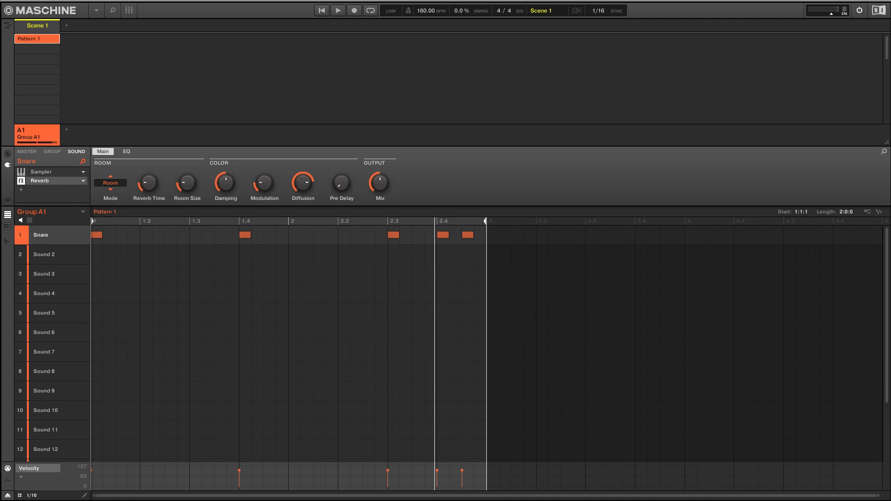
key("space")
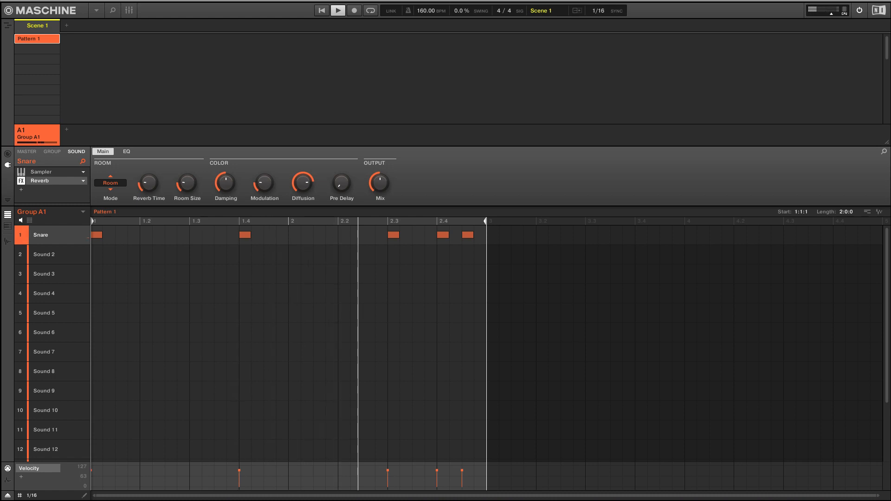
key("space")
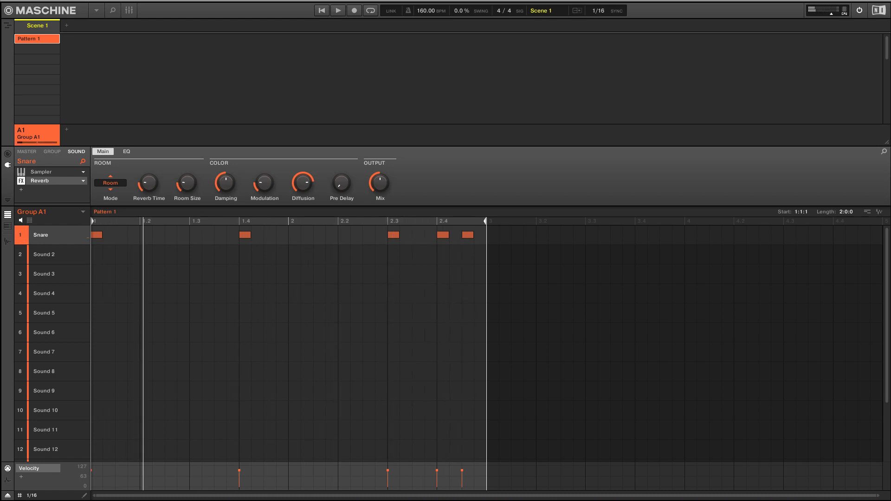
Step: Review the available reverb modes, then audition a Reverb Time of 20.2 s in Room mode and restore the default time
left_click(111, 183)
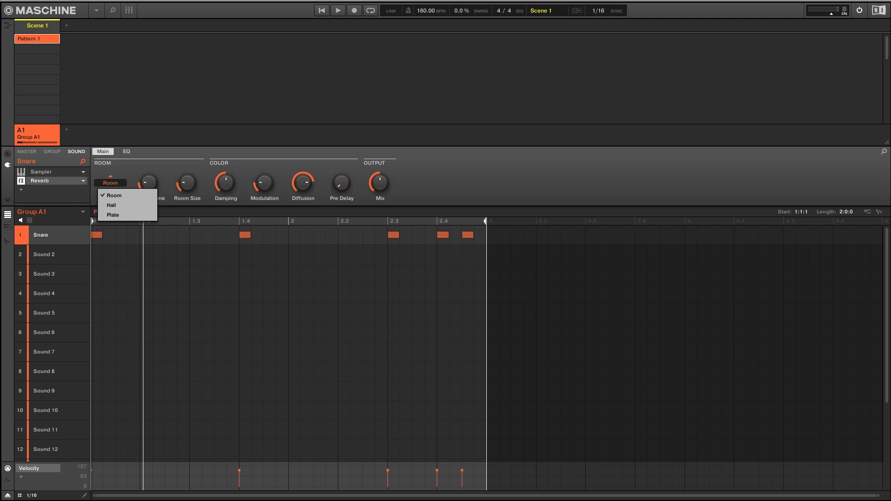
key("Escape")
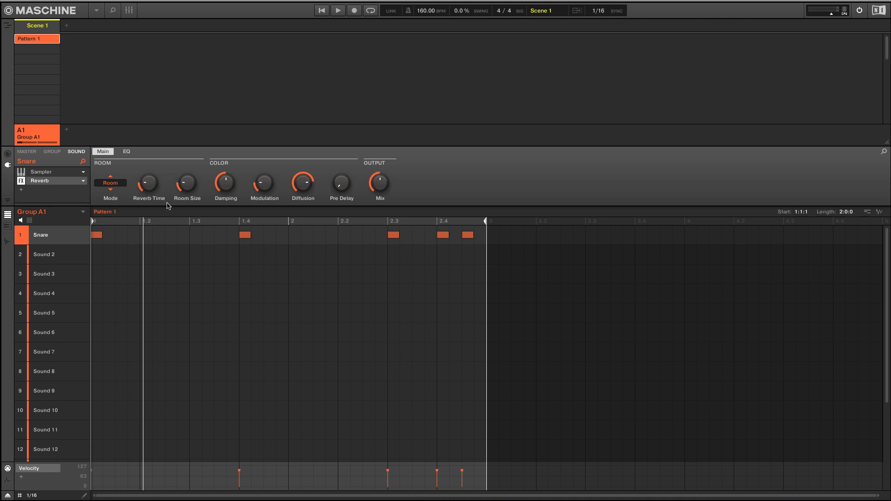
key("space")
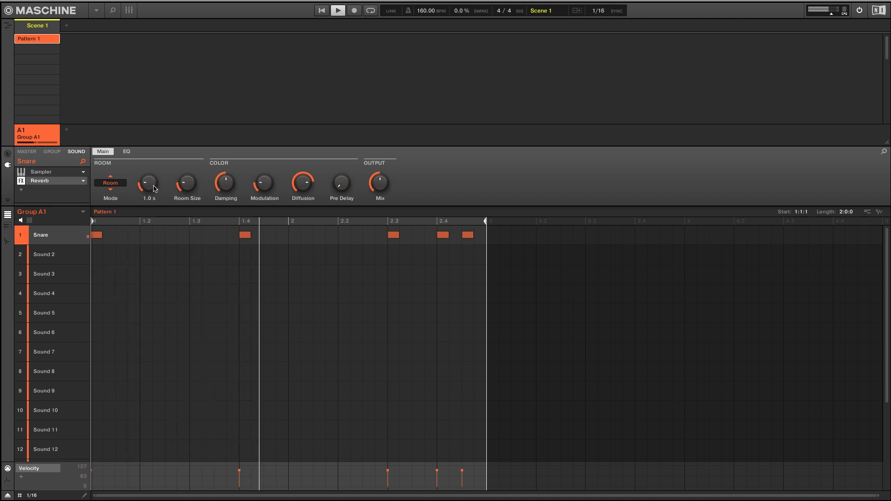
left_click_drag(149, 184, 149, 116)
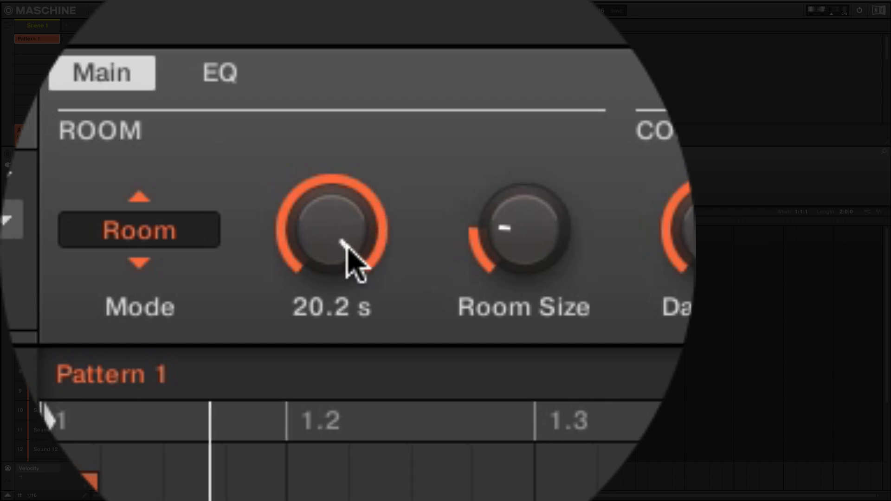
double_click(345, 245)
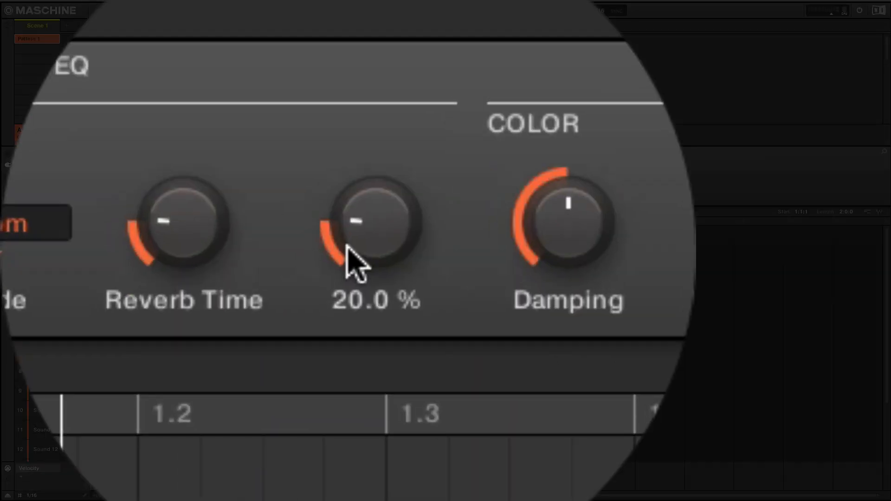
Step: Audition the Room Size at 100 %, then lower it to 0 % and play the pattern to compare
mouse_move(347, 250)
left_mouse_down()
mouse_move(347, 214)
mouse_move(346, 246)
left_mouse_up()
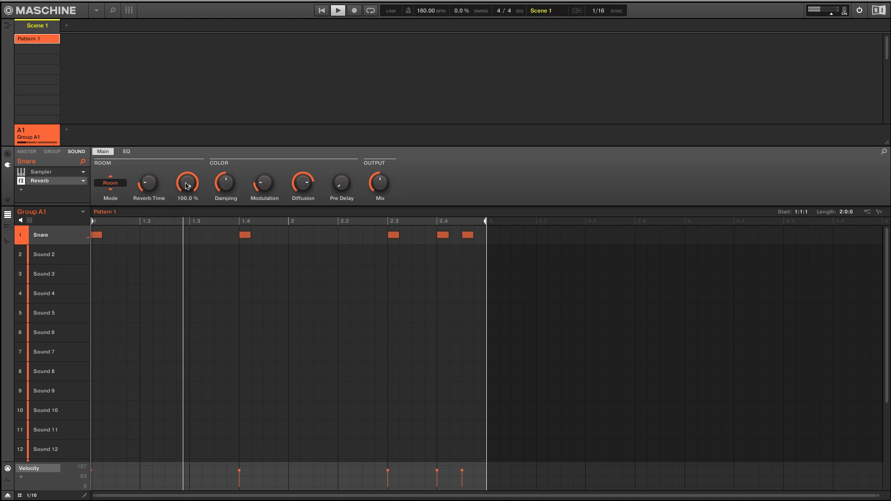
key("space")
left_click_drag(188, 186, 187, 232)
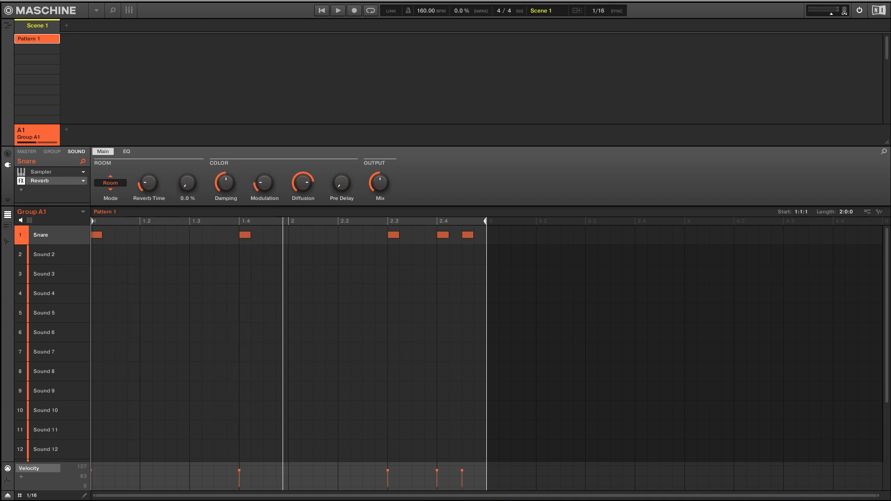
key("space")
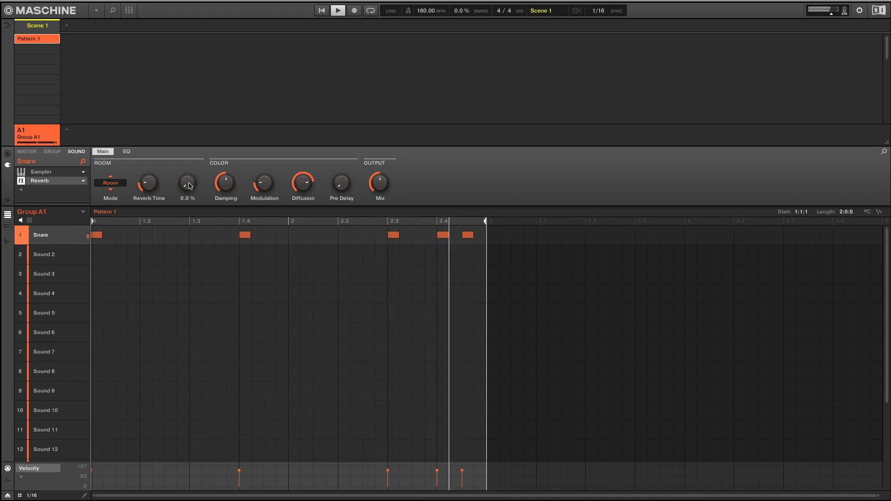
key("space")
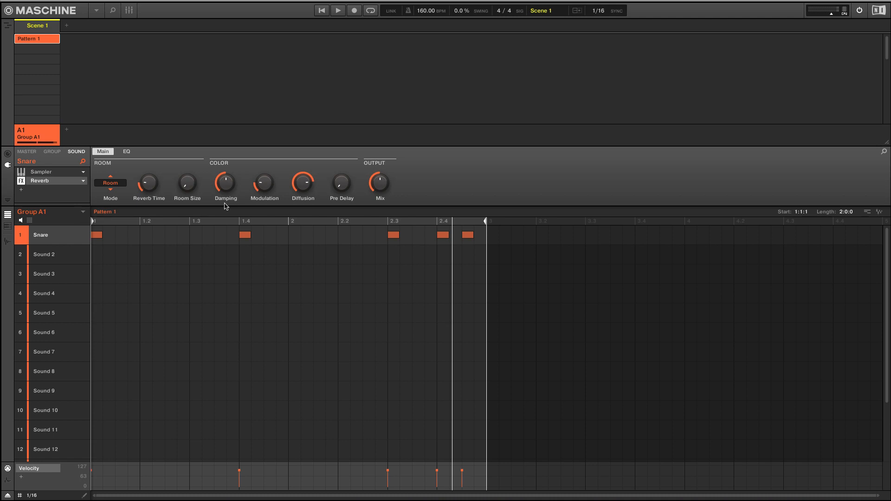
Step: Audition the Room reverb's Damping at 0 % and at 100 % during playback, and return it to its middle setting
key("space")
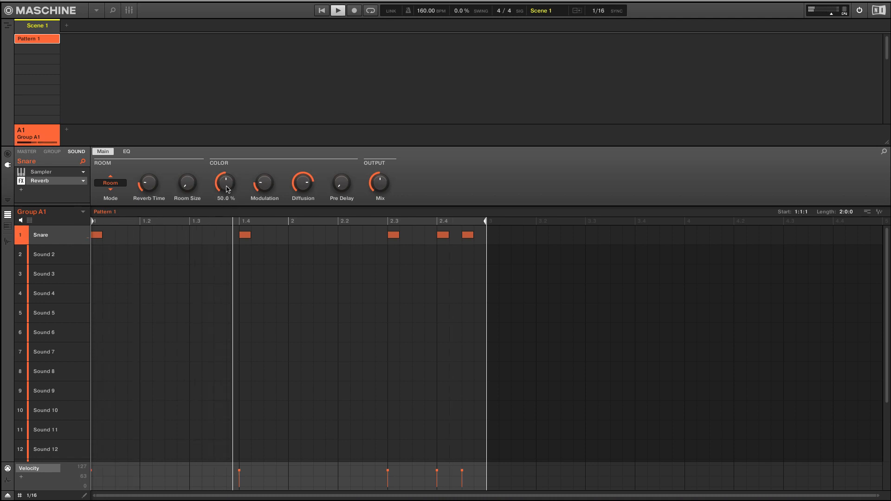
left_click_drag(226, 183, 226, 231)
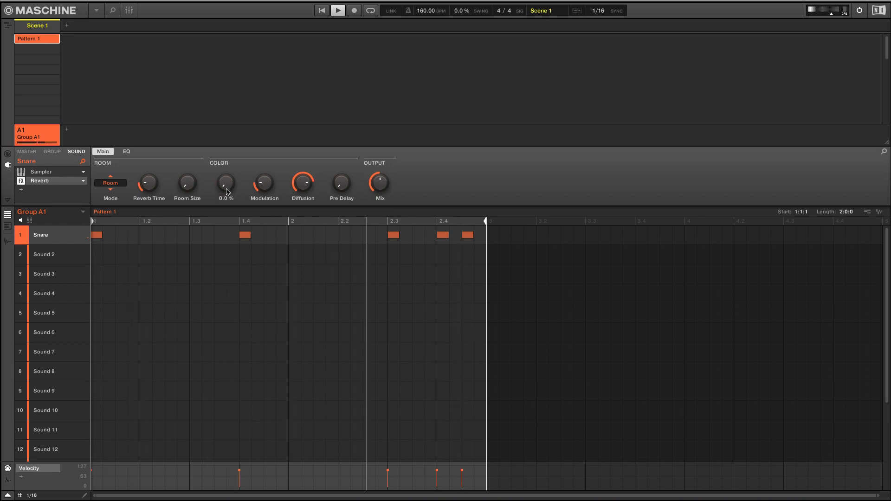
left_click_drag(226, 189, 226, 111)
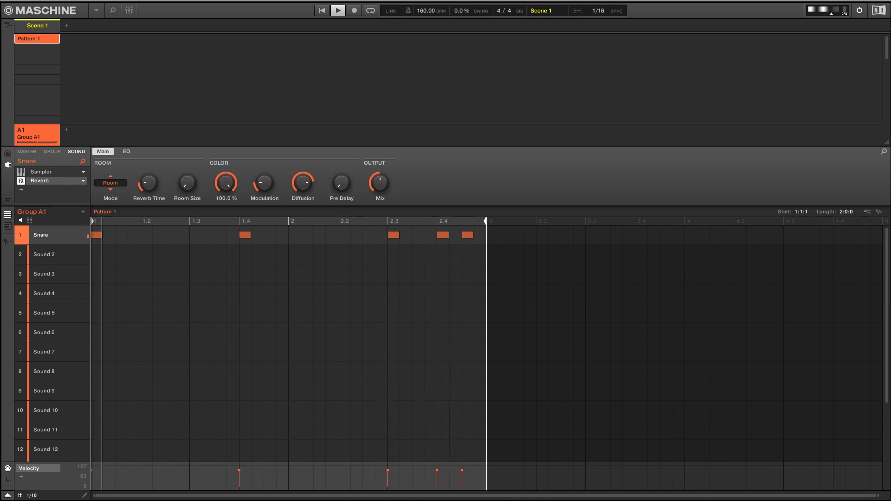
left_click_drag(226, 183, 226, 220)
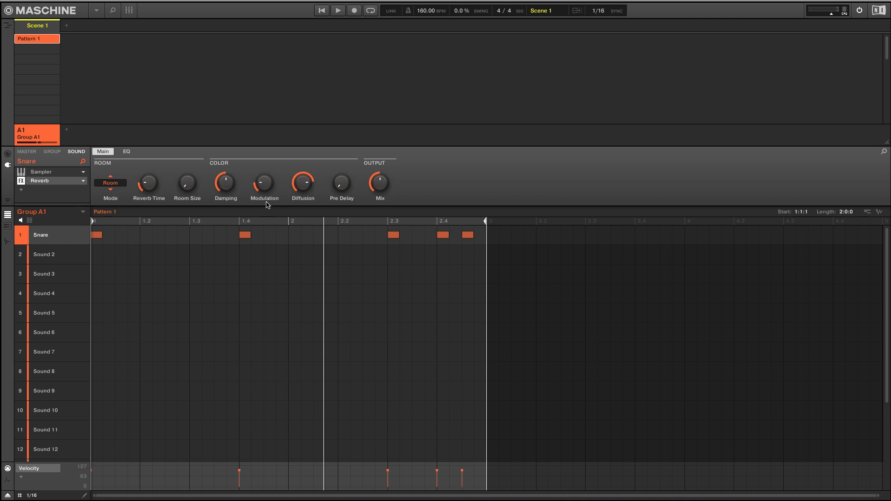
left_click_drag(267, 185, 267, 209)
Step: Audition the reverb's EQ with Low Shelf at -12.0 dB and High Cut at 2.0 kHz, resetting each to its minimum position
left_click(126, 152)
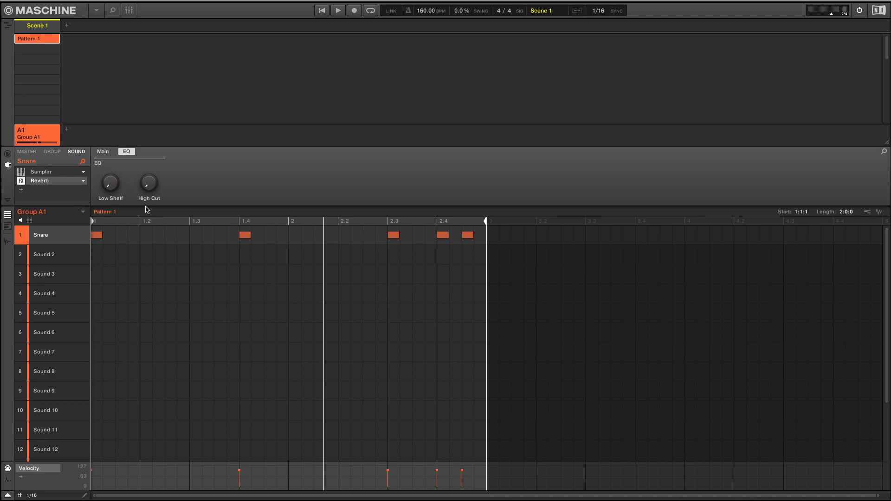
key("space")
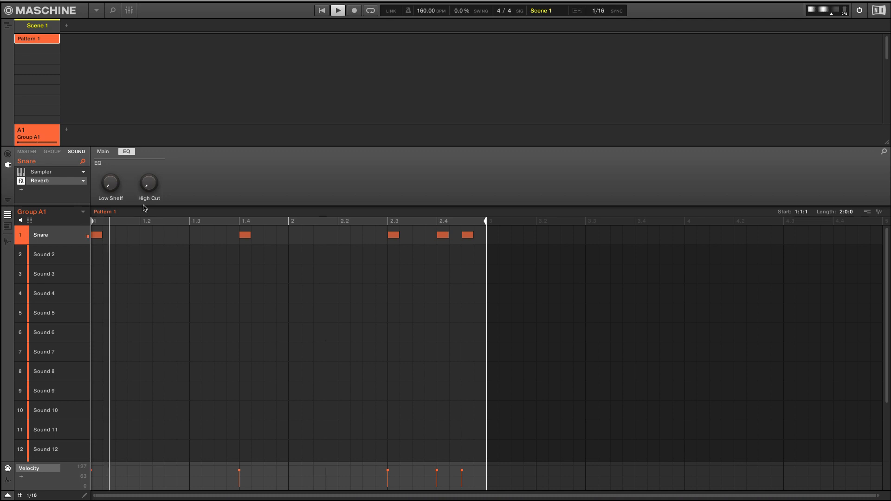
left_click_drag(110, 183, 110, 213)
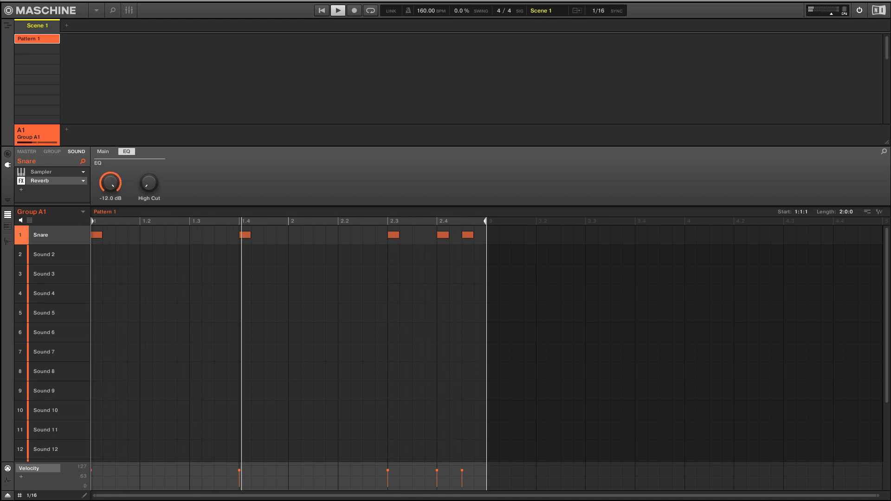
left_click_drag(110, 182, 110, 228)
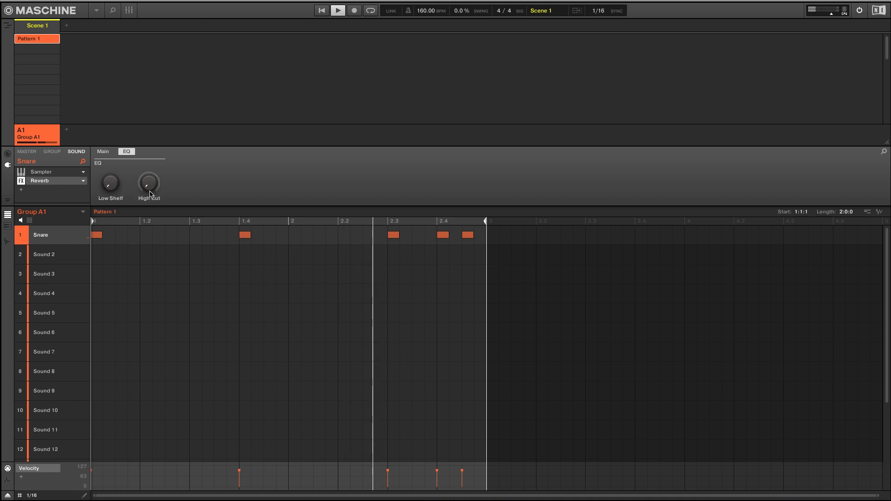
left_click_drag(150, 187, 150, 132)
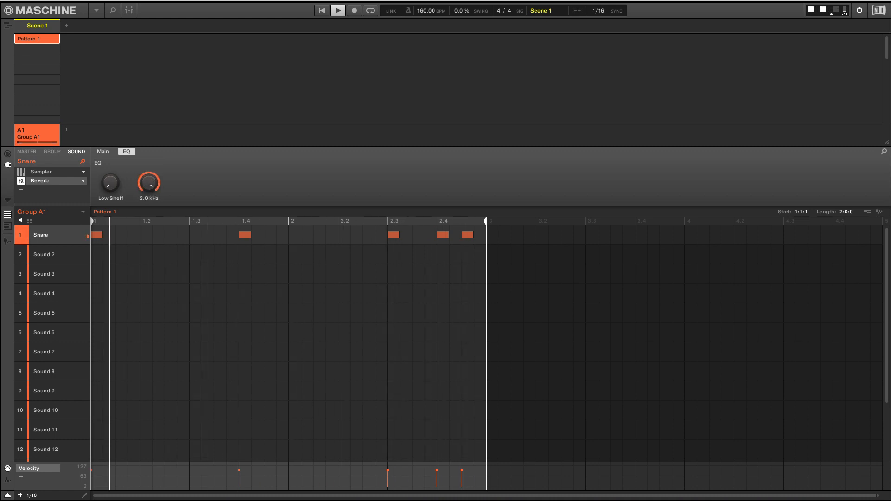
left_click_drag(150, 132, 150, 187)
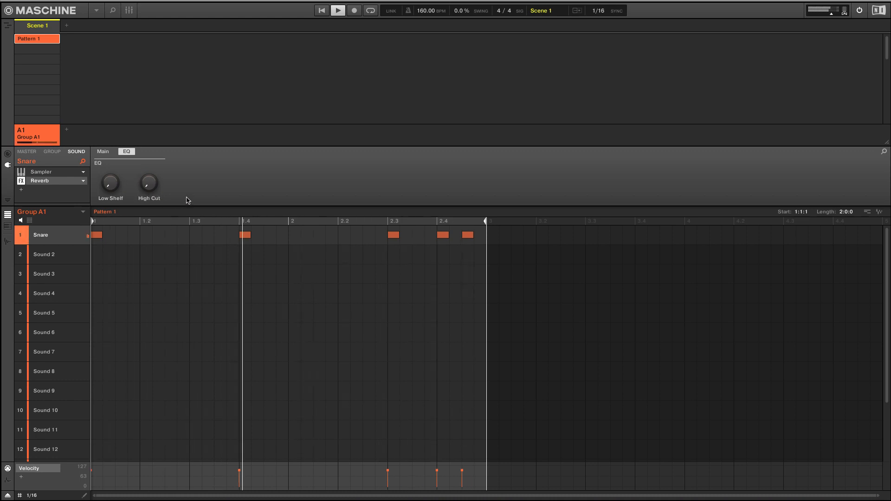
key("space")
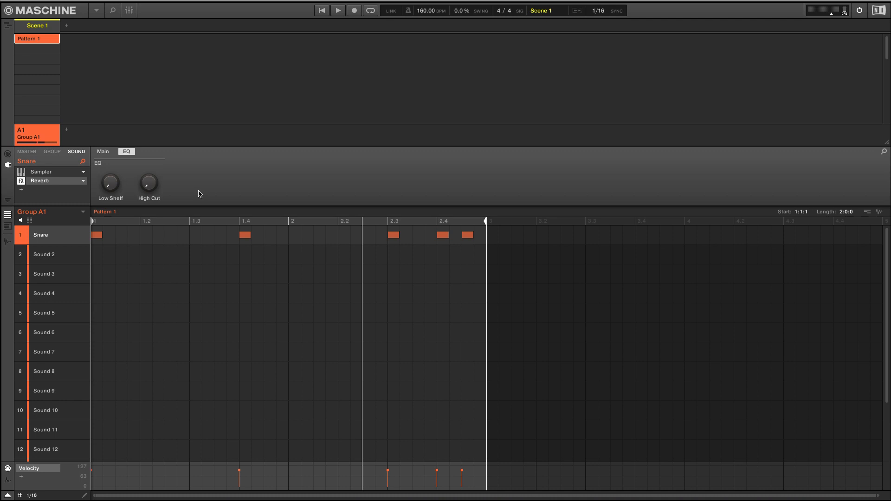
Step: Return to the reverb's main parameters and switch its mode to Hall
left_click(103, 152)
left_click(115, 182)
left_click(113, 206)
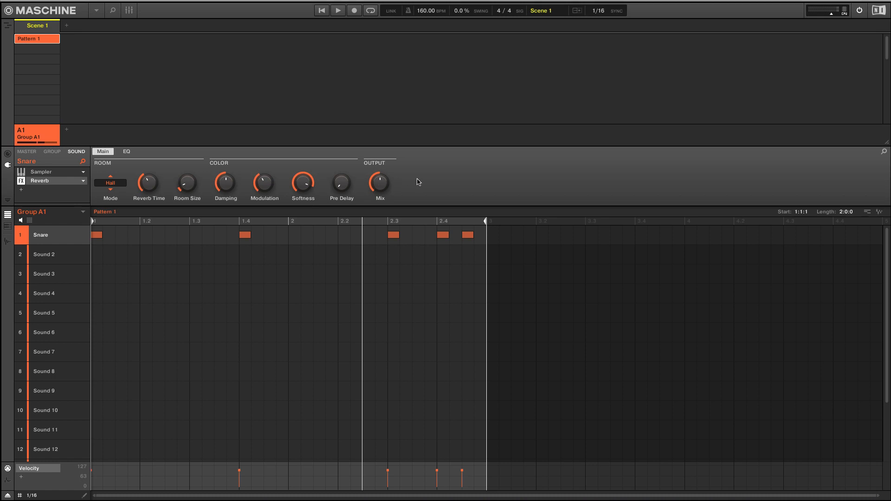
Step: During playback, raise the Hall reverb's Pre Delay and compare Softness at 100 % and 3 %, leaving Softness at minimum
key("space")
left_click_drag(305, 185, 305, 158)
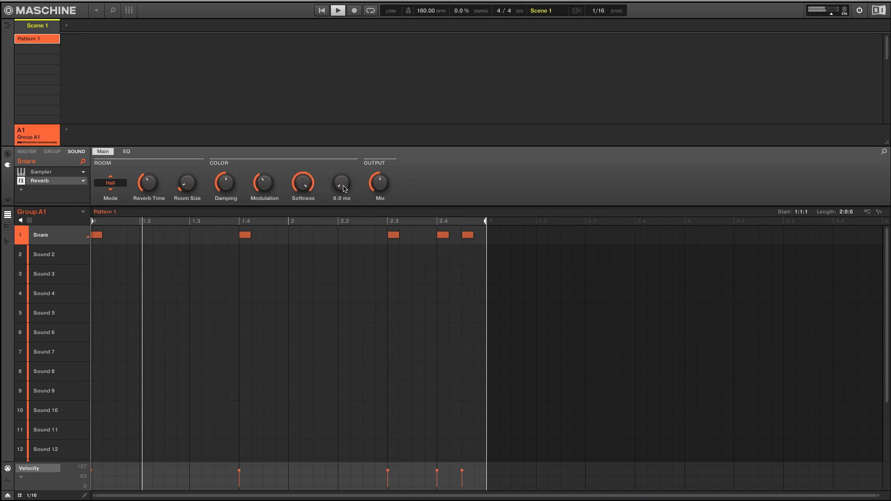
left_click_drag(342, 186, 343, 148)
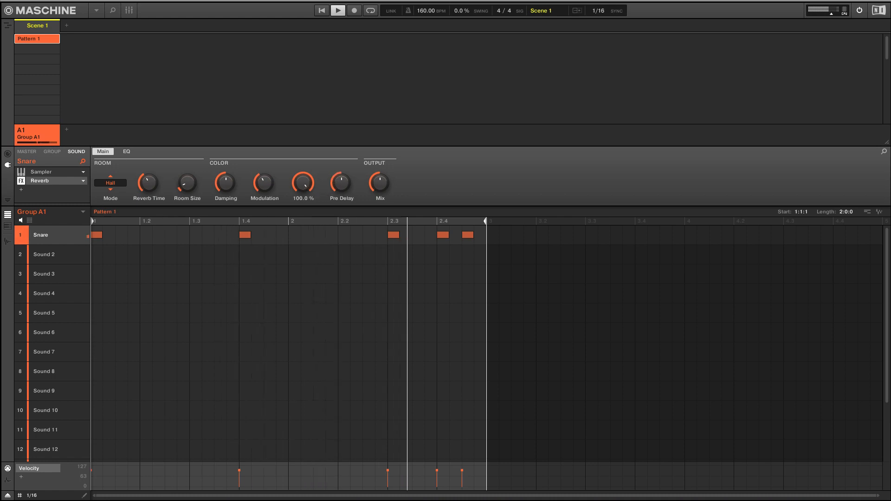
left_click_drag(304, 185, 304, 232)
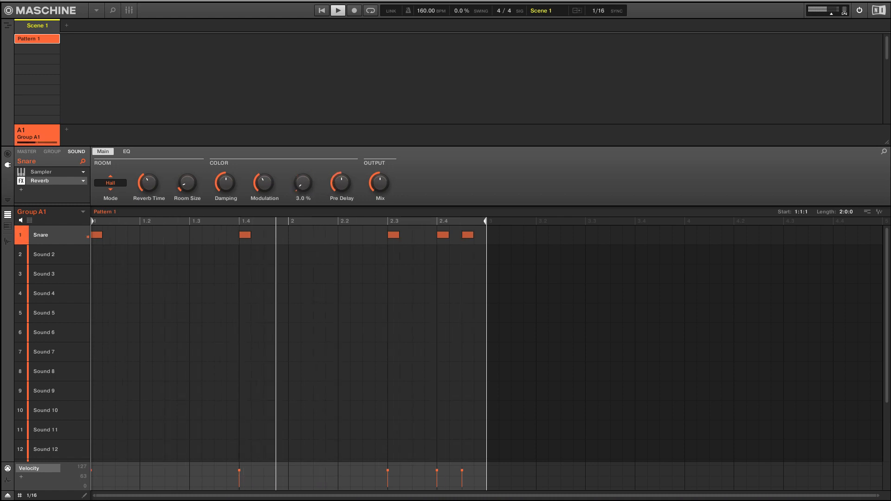
left_click_drag(304, 186, 304, 139)
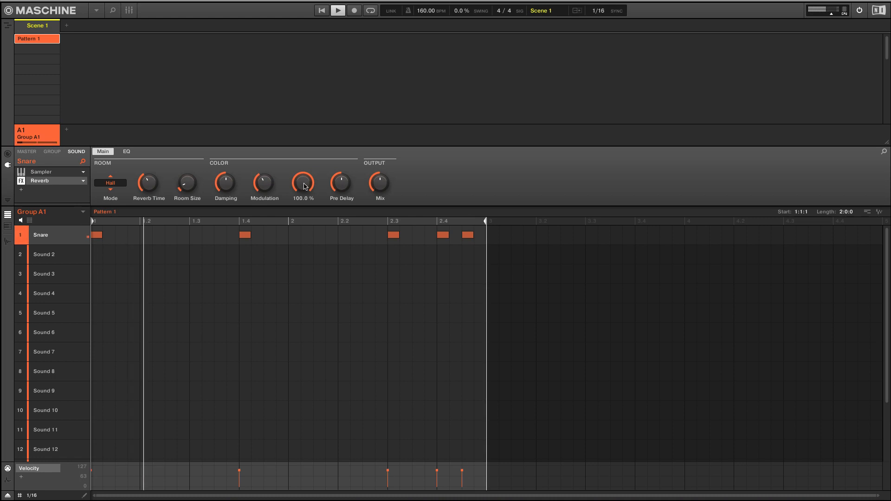
left_click_drag(304, 184, 307, 221)
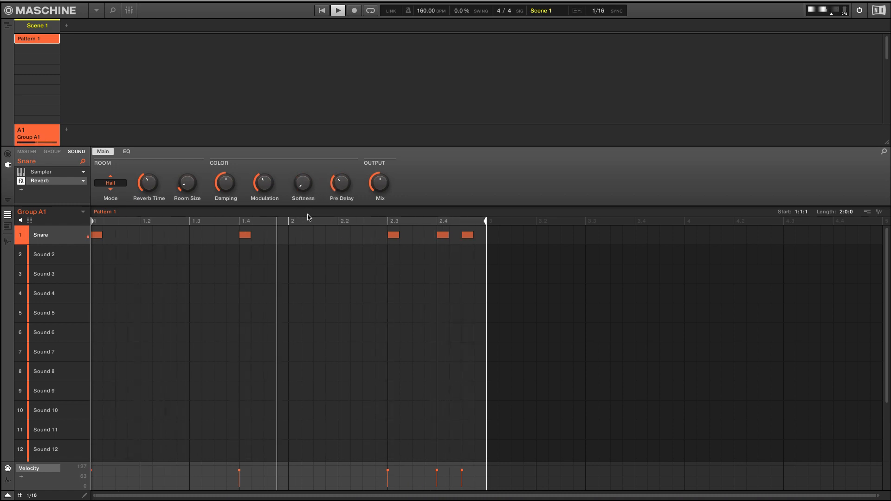
key("space")
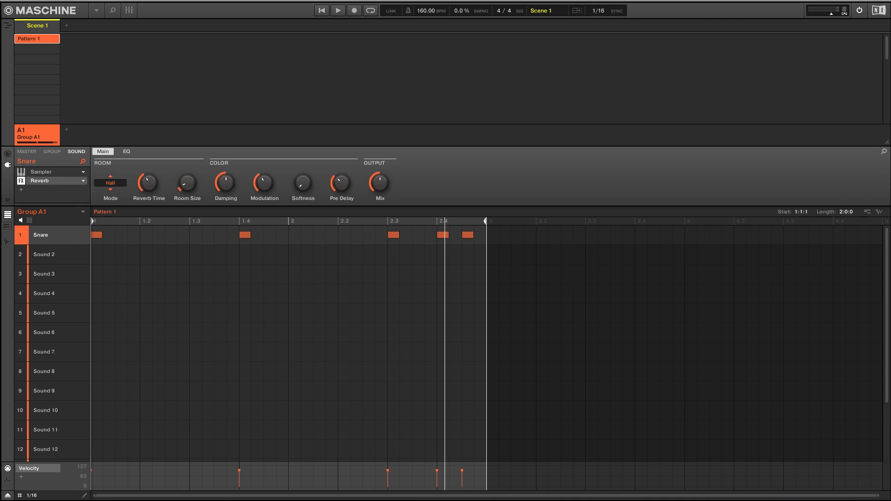
Step: Switch the reverb mode to Plate and raise its Pre Delay slightly for playback
left_click(111, 183)
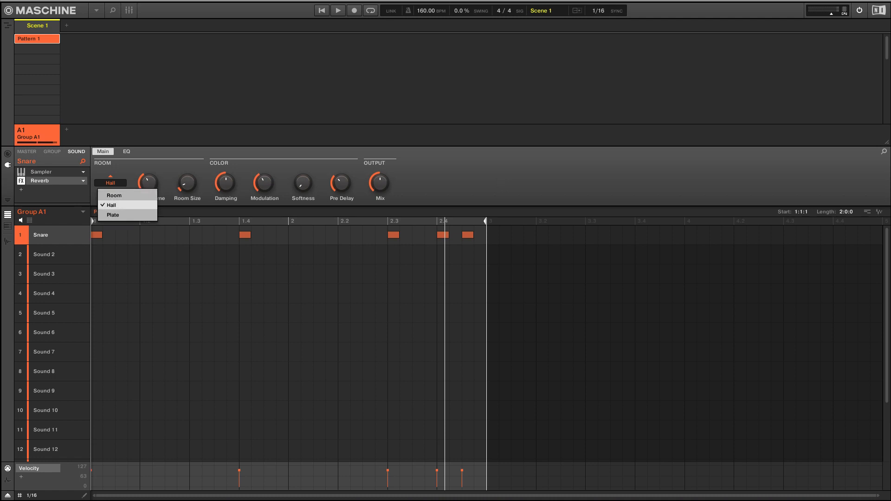
left_click(111, 214)
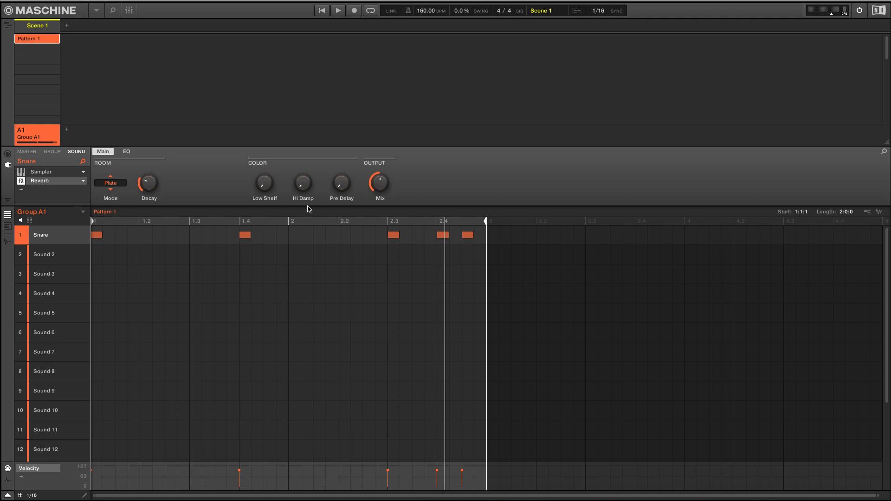
left_click_drag(264, 183, 341, 161)
key("space")
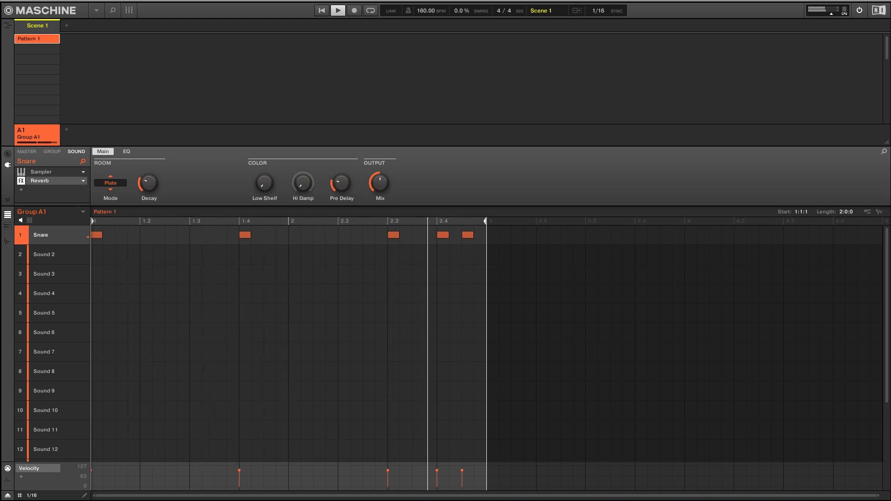
Step: Set the Plate reverb's Low Shelf and Hi Damp to about halfway and Pre Delay to minimum while auditioning the pattern
left_click_drag(303, 184, 303, 98)
left_click_drag(264, 183, 264, 127)
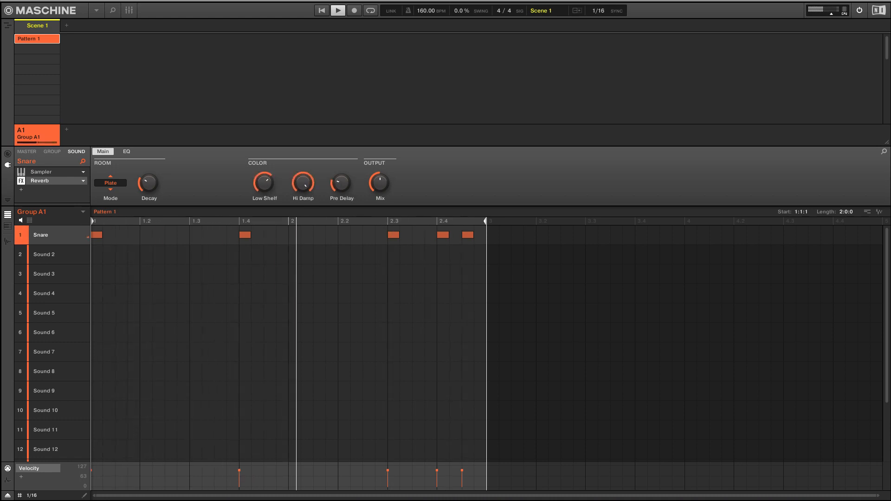
left_click_drag(342, 183, 341, 205)
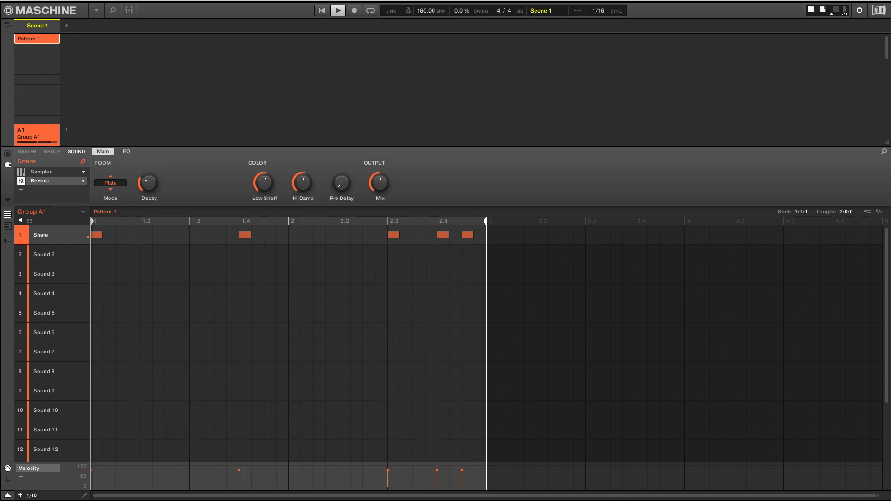
key("space")
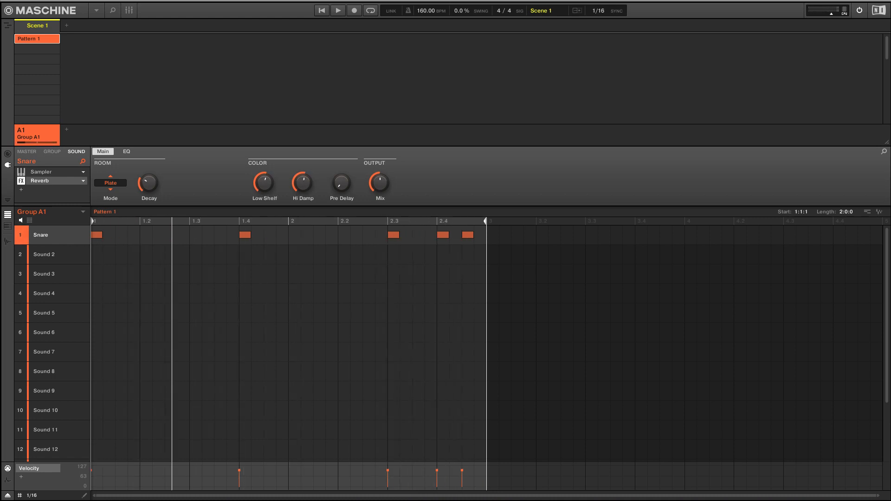